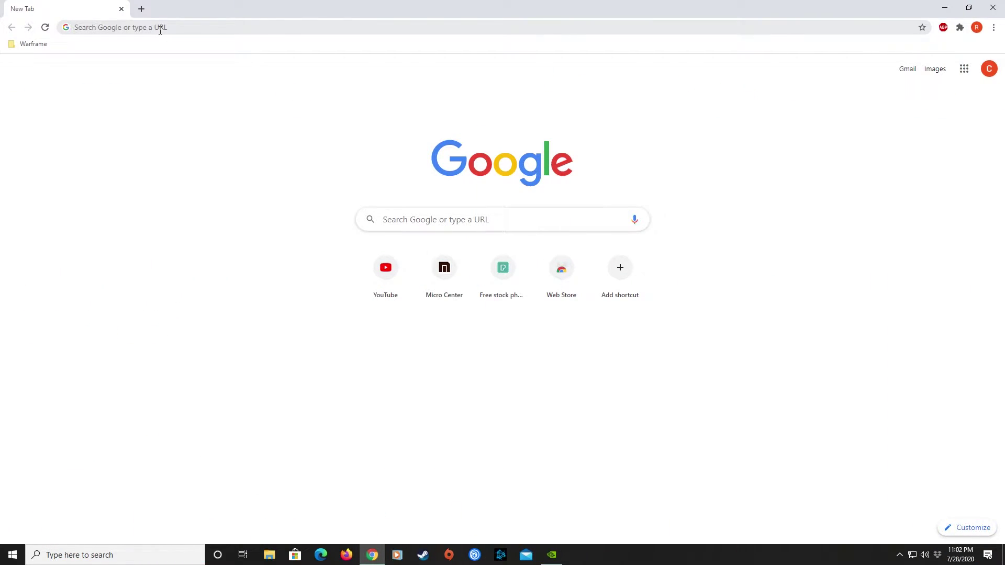
# Load the shadow.tech website in Chrome
pyautogui.click(160, 30)
pyautogui.write('shadow')
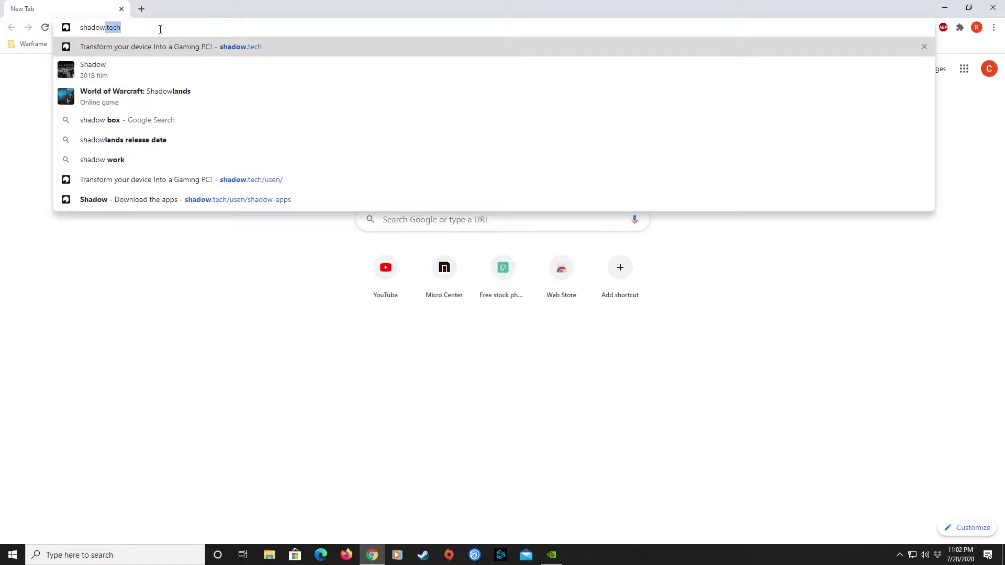
pyautogui.write('.tech')
pyautogui.press('Return')
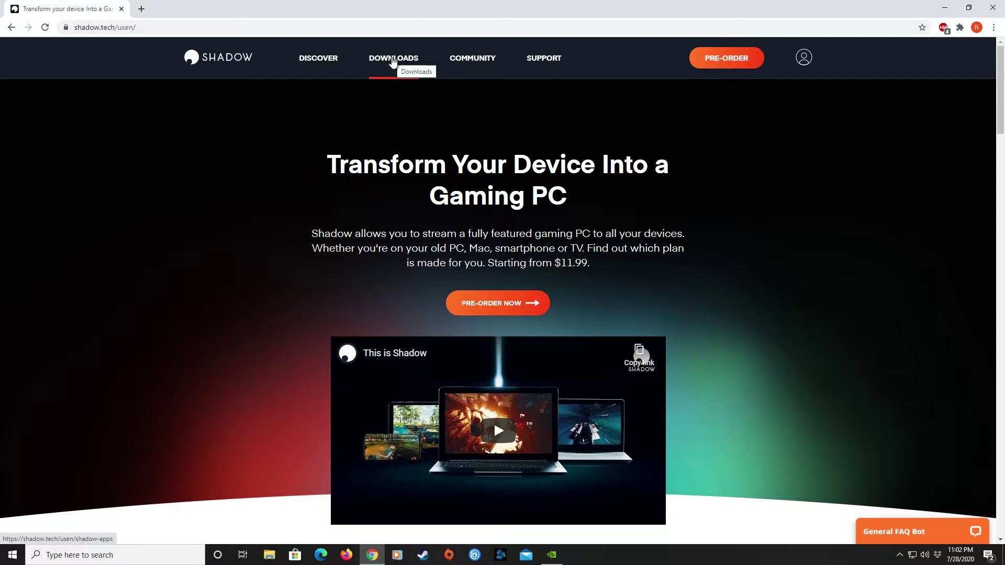
# Download Shadow for Windows from the Downloads page and run ShadowSetup.exe
pyautogui.click(393, 60)
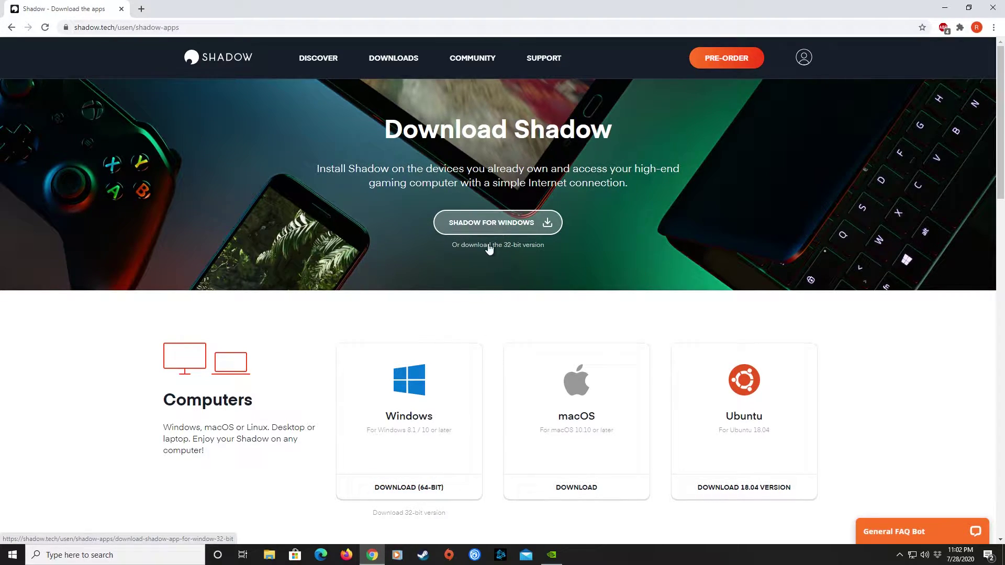
pyautogui.click(502, 222)
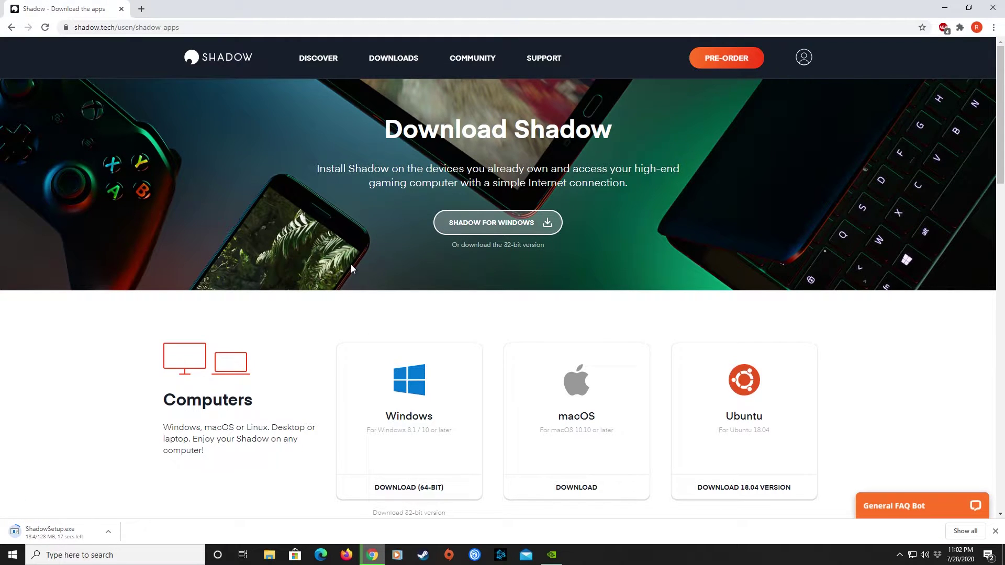
pyautogui.click(37, 532)
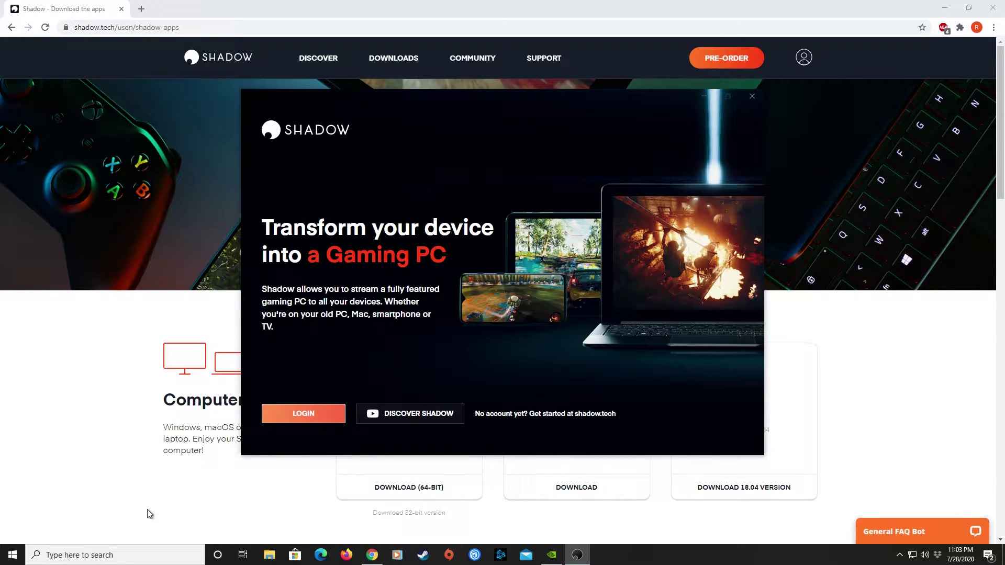
# Log in with the account e-mail and password, then enter the emailed authorization code
pyautogui.click(318, 413)
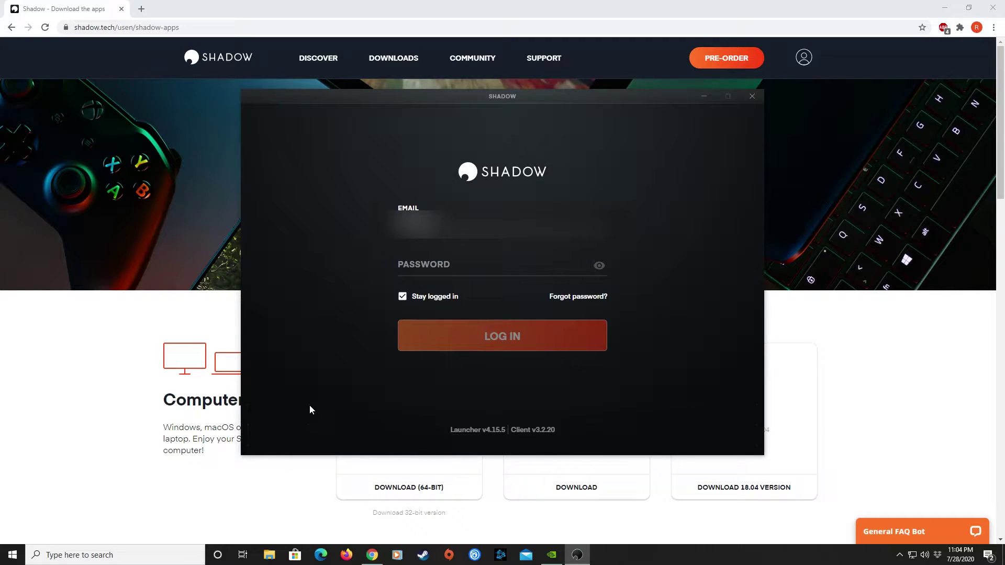
pyautogui.press('Tab')
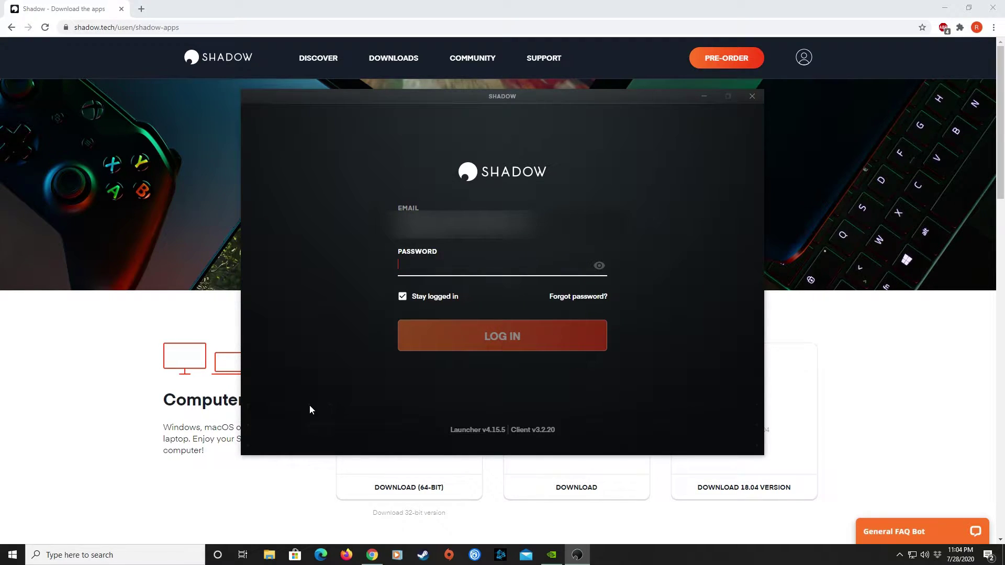
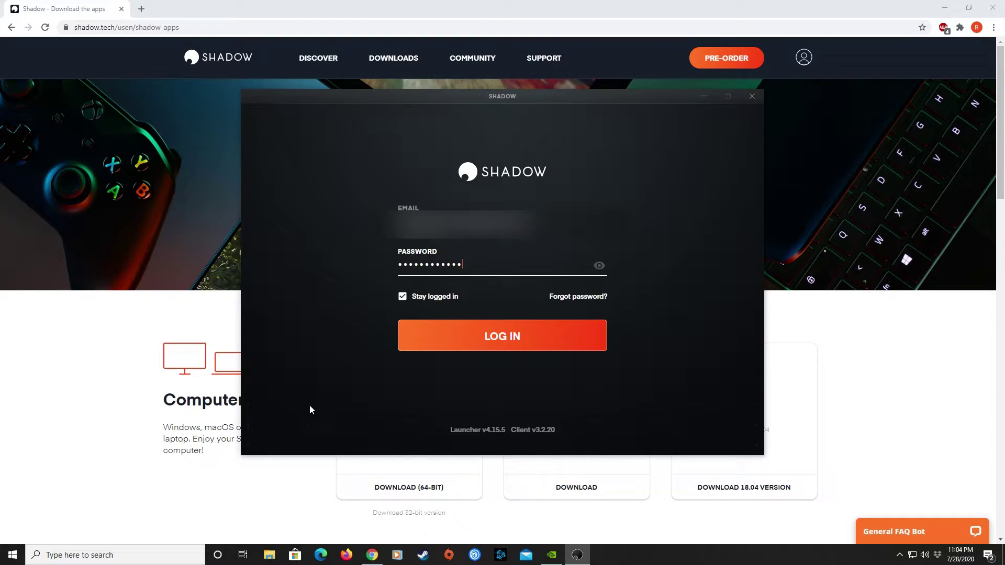
pyautogui.press('Return')
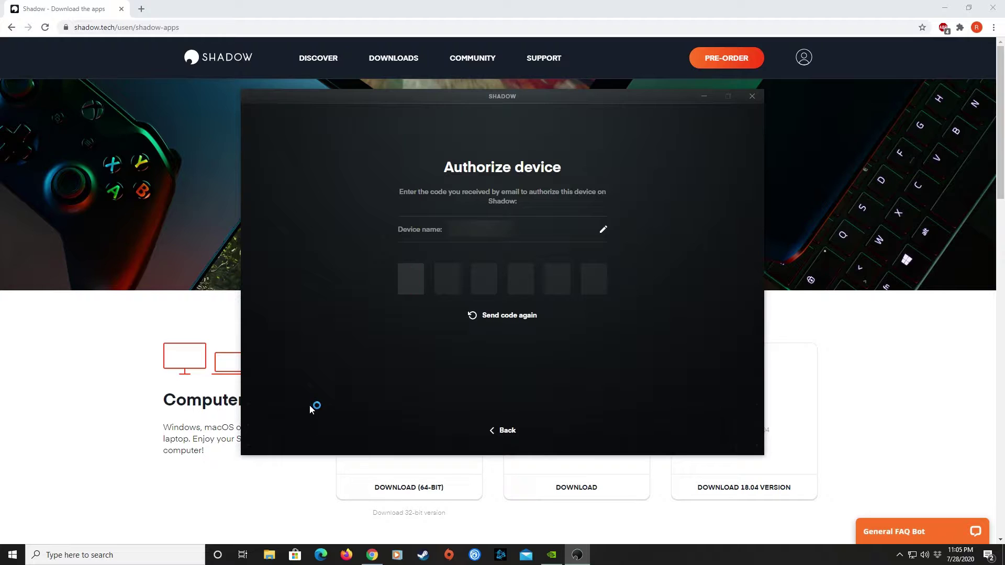
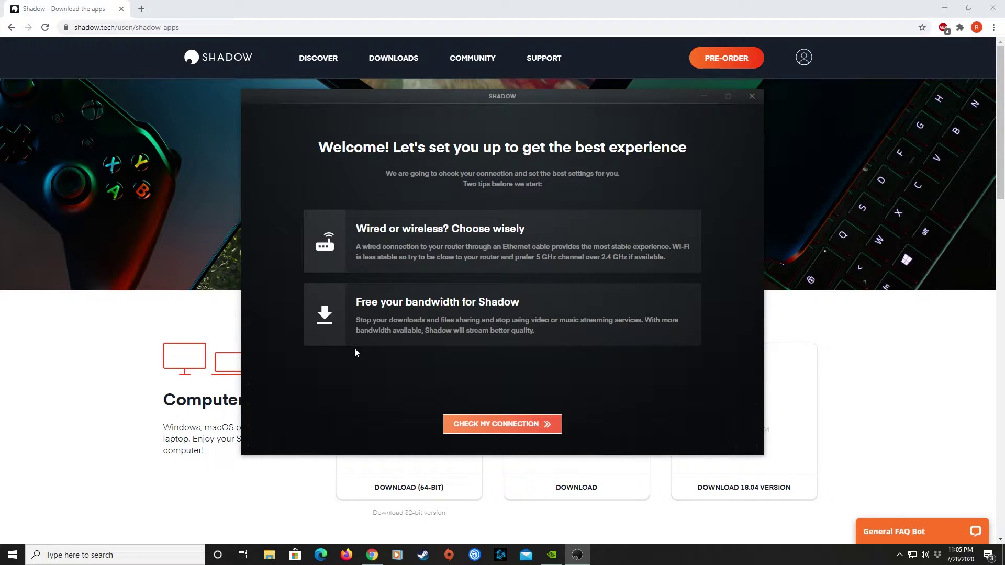
# Run the connection test (101.0 Mbit/s down, 12.5 up, 30 ms) and continue to the launcher
pyautogui.click(514, 430)
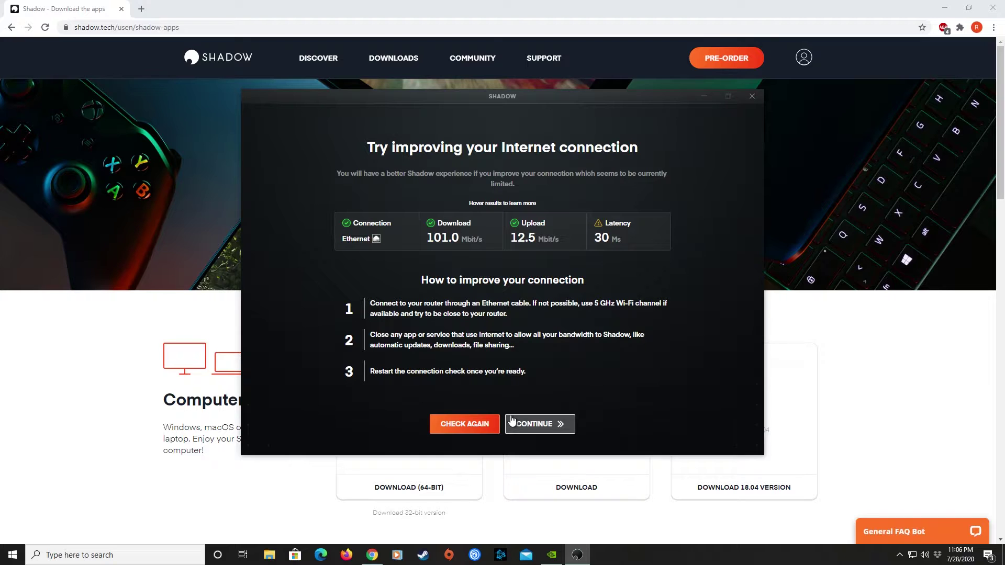
pyautogui.click(553, 424)
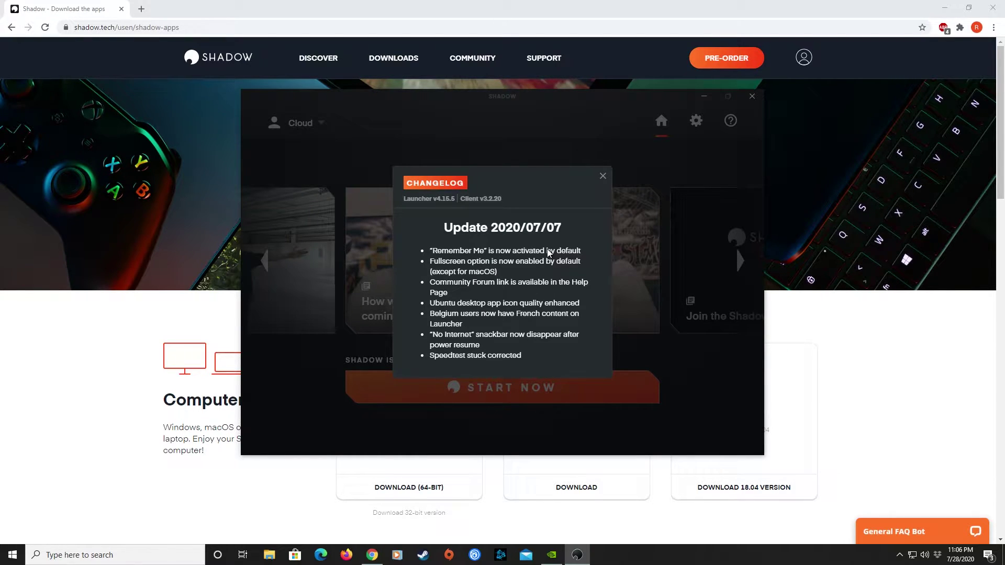
# Close the changelog, check the Cloud account dropdown, and go to the launcher Settings page
pyautogui.click(602, 177)
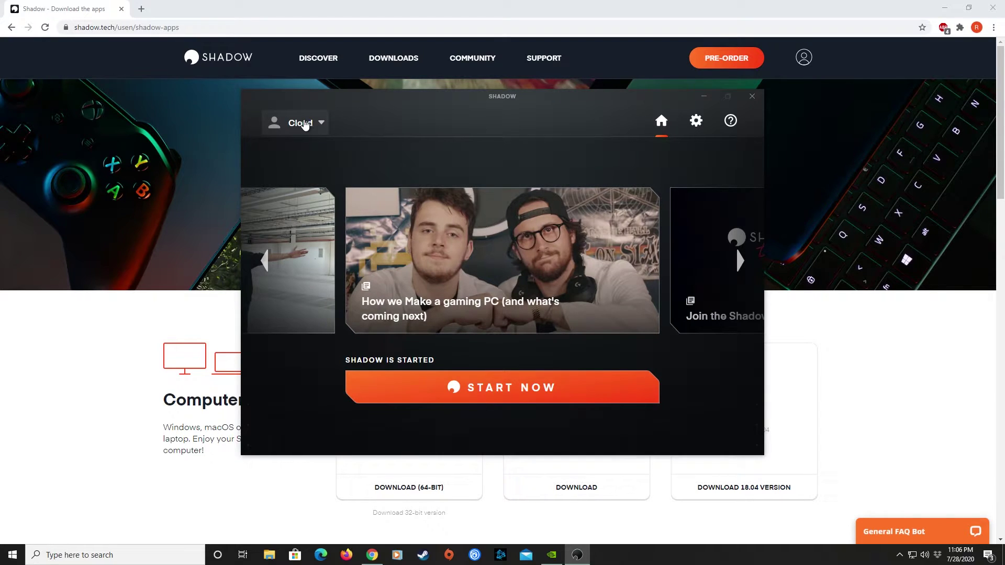
pyautogui.click(309, 123)
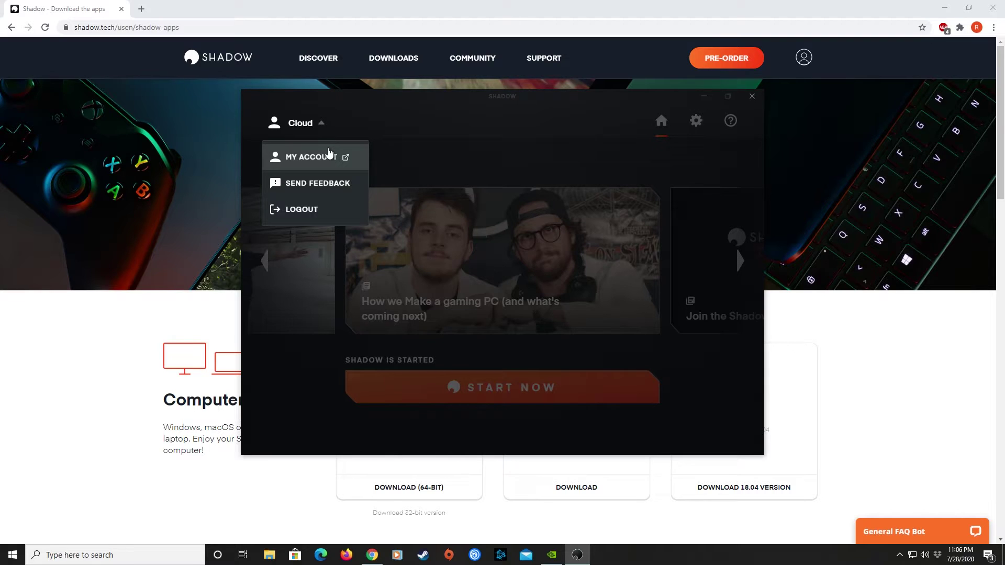
pyautogui.click(542, 154)
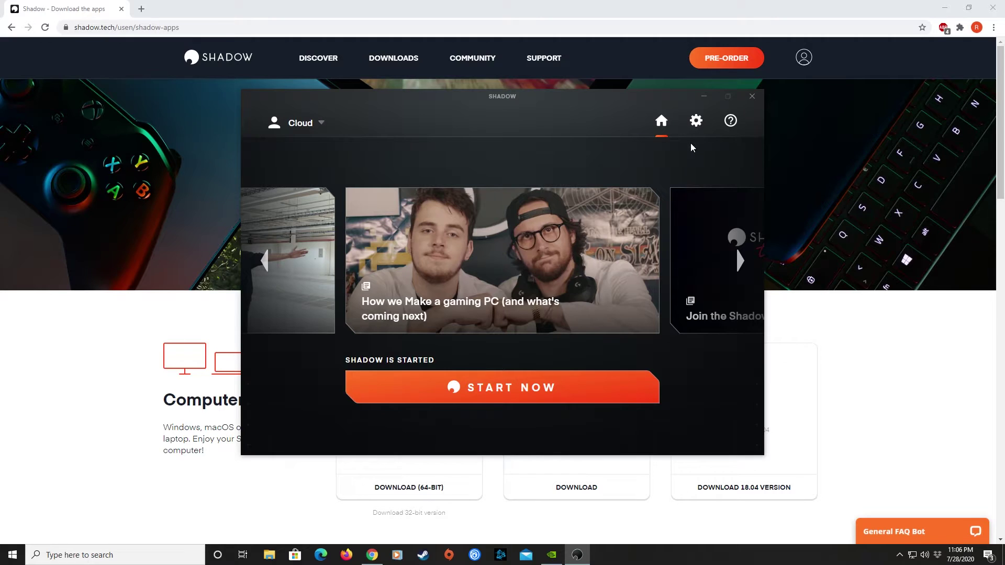
pyautogui.click(697, 122)
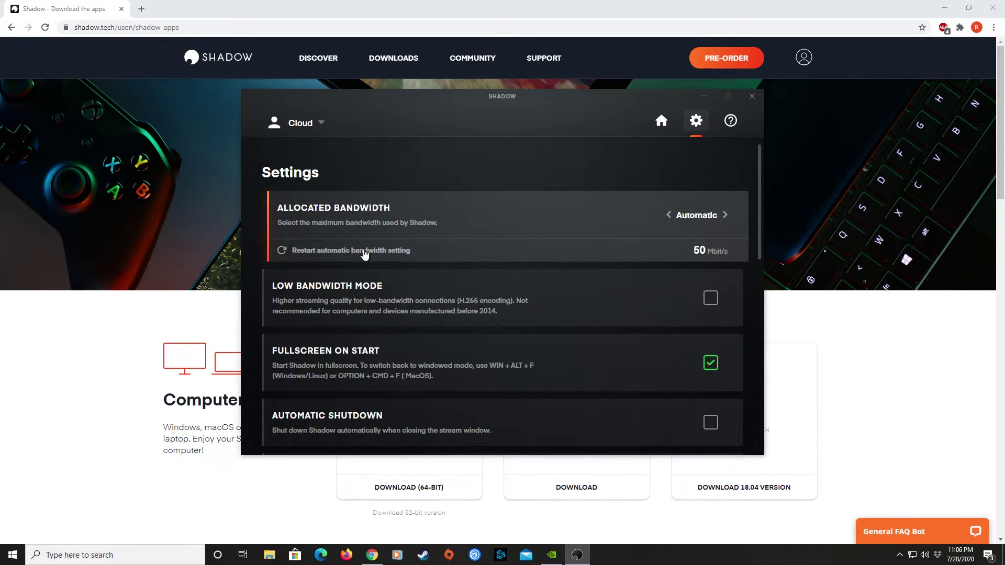
pyautogui.click(726, 216)
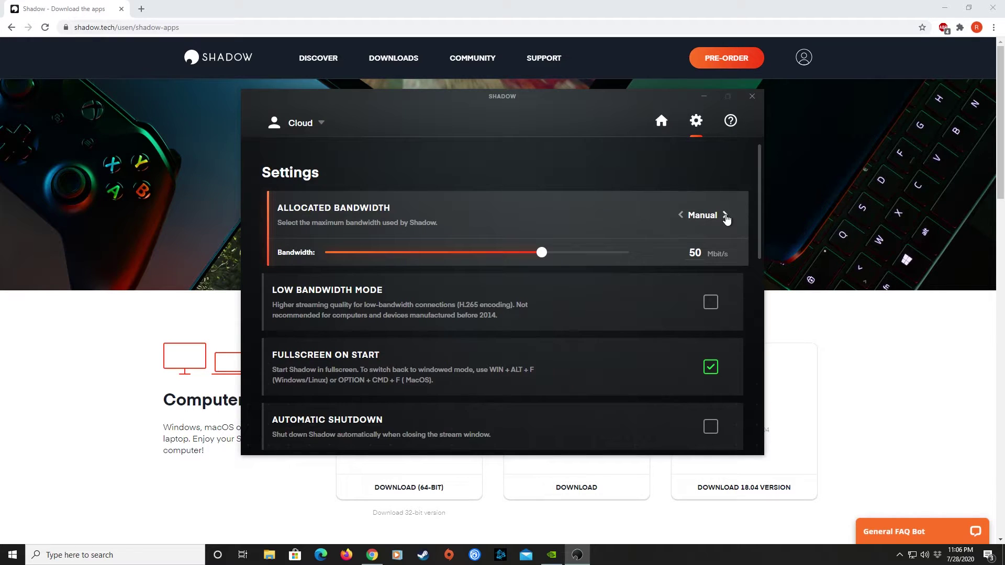
pyautogui.click(725, 216)
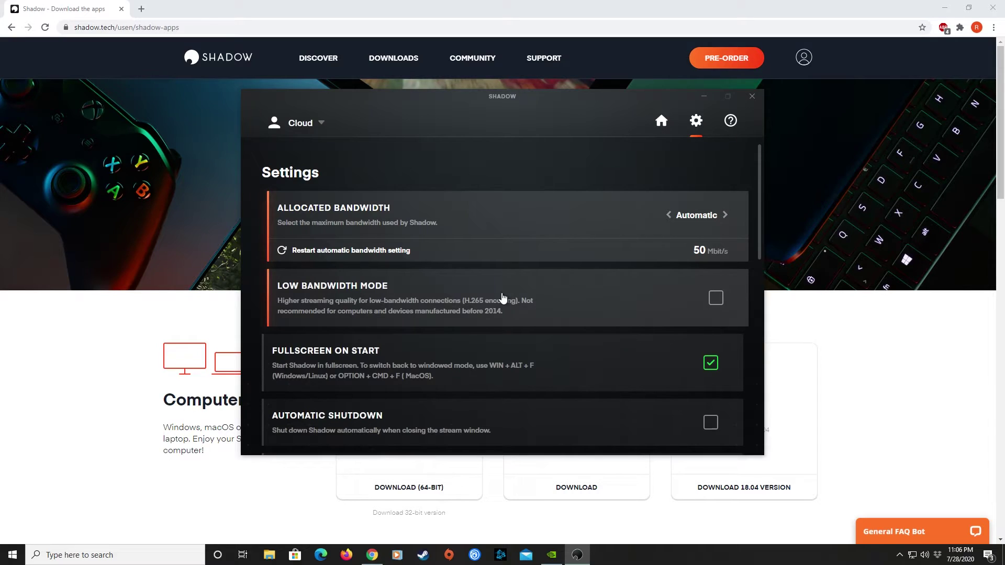
pyautogui.scroll(-1, 613, 303)
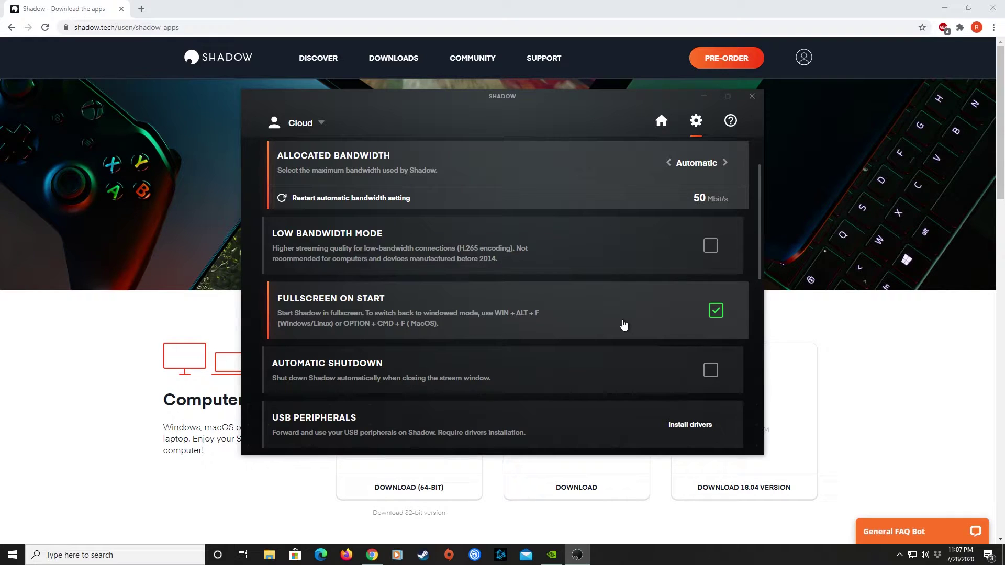
pyautogui.scroll(-1, 624, 325)
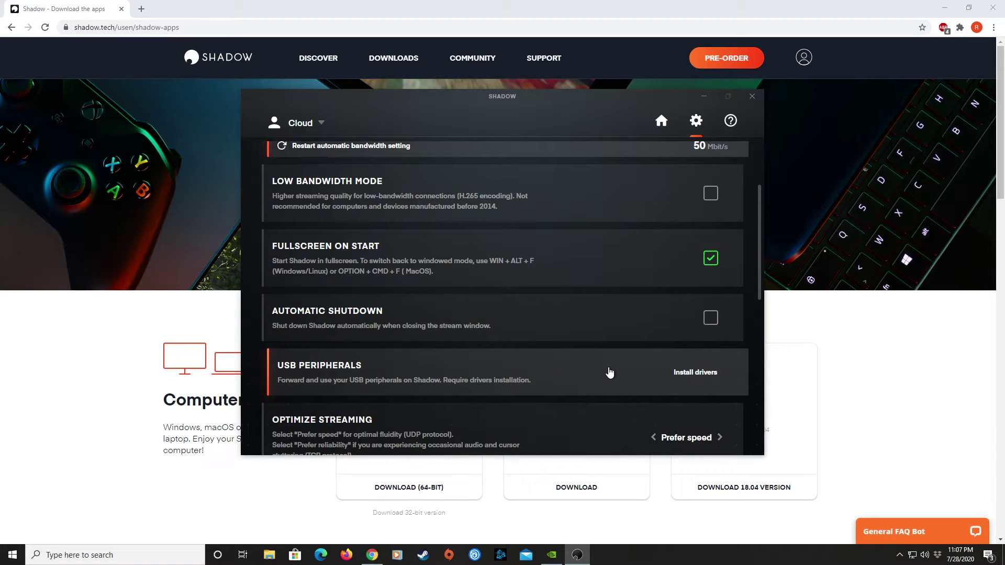
pyautogui.scroll(-5, 612, 369)
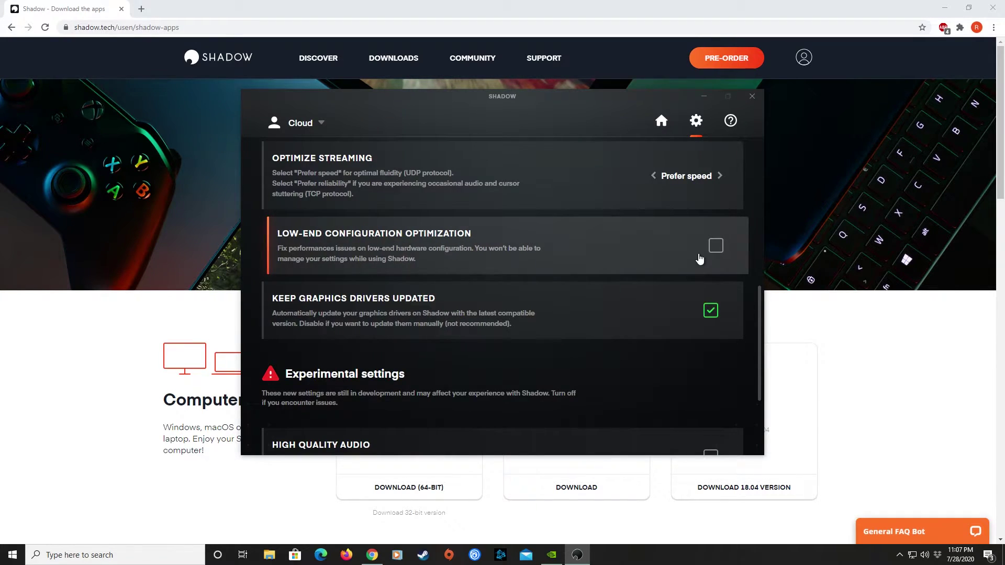
pyautogui.scroll(-1, 617, 254)
pyautogui.scroll(-2, 611, 260)
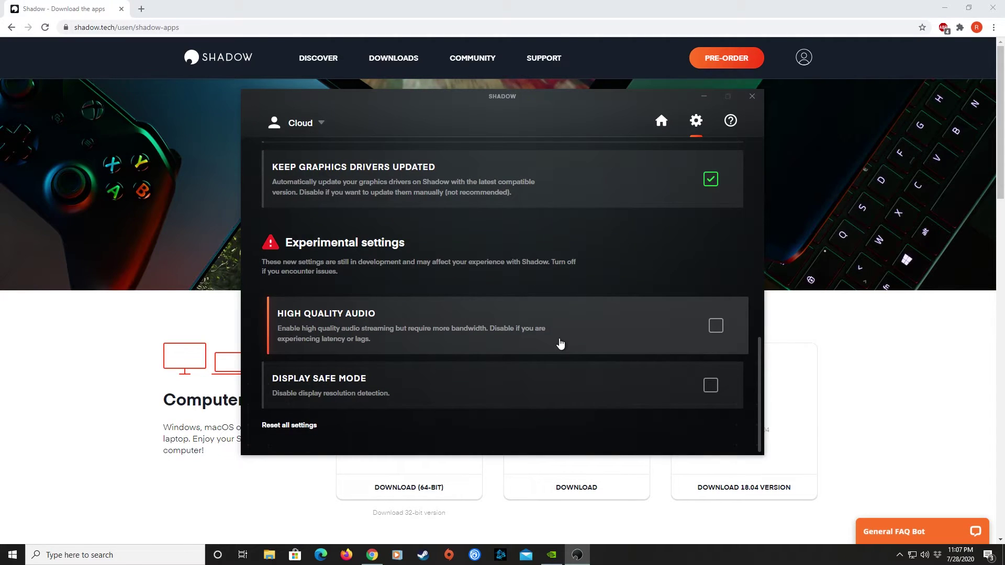
pyautogui.scroll(10, 602, 293)
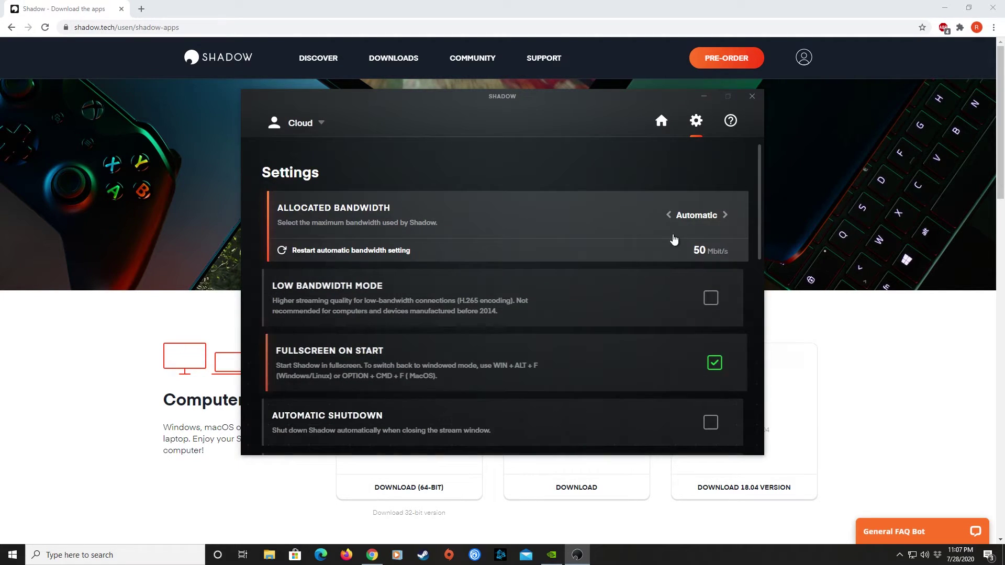
pyautogui.click(730, 122)
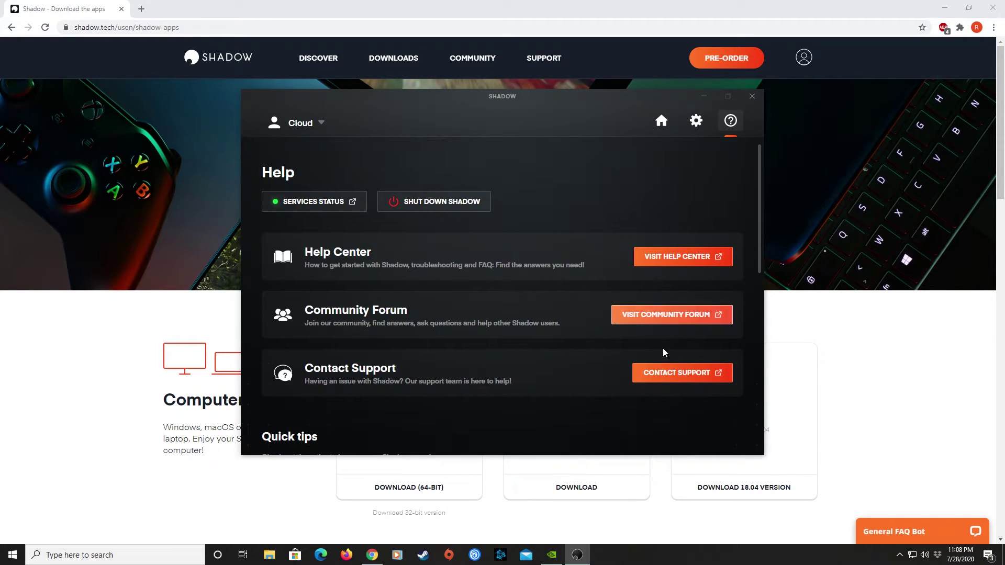
pyautogui.scroll(-3, 570, 359)
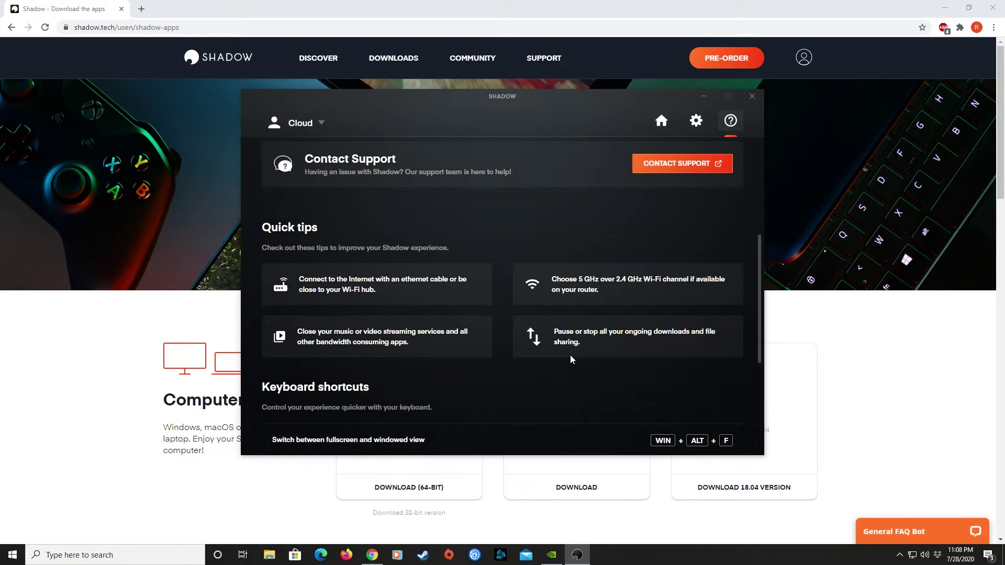
pyautogui.scroll(-1, 571, 359)
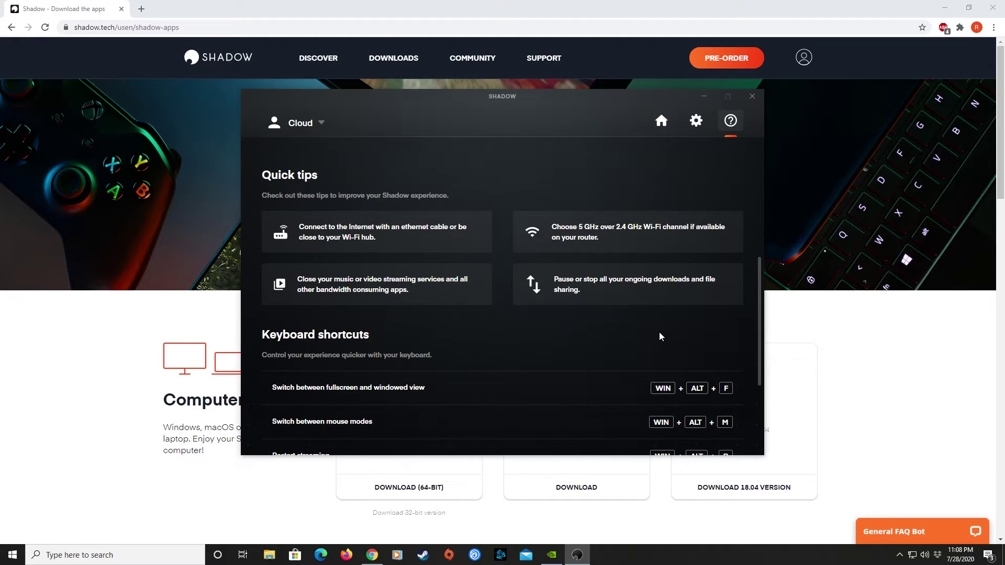
pyautogui.scroll(-3, 660, 337)
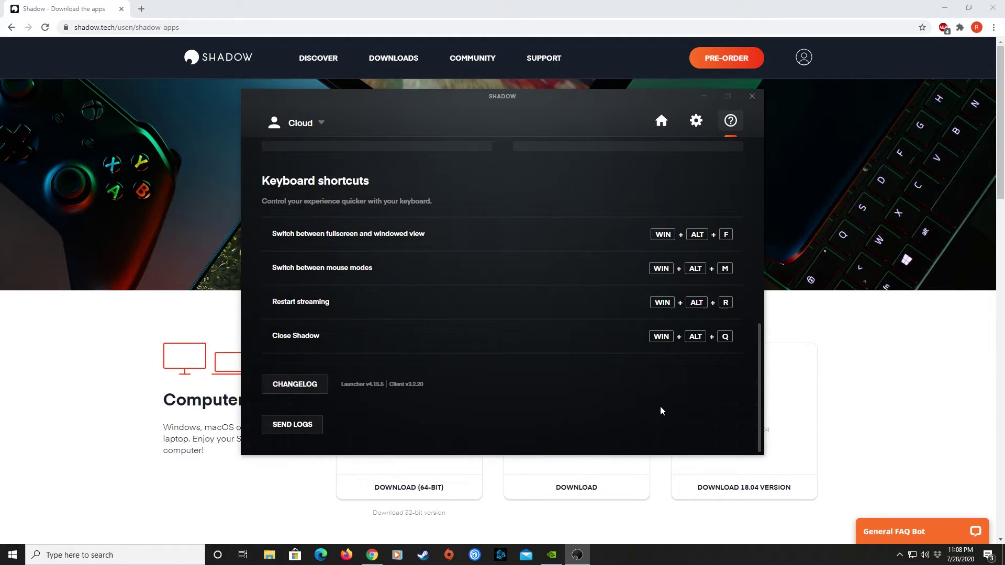
pyautogui.scroll(5, 660, 410)
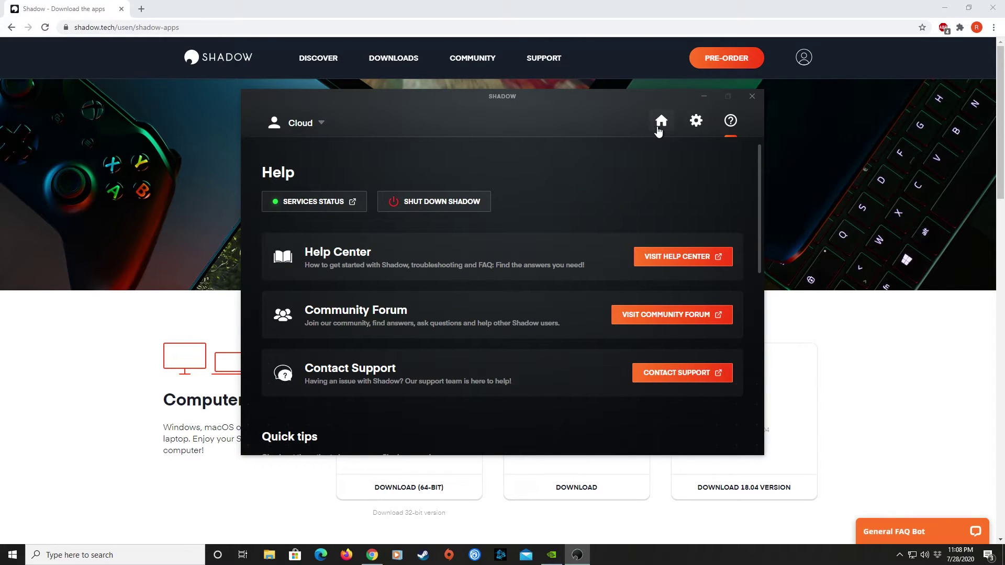
# Go back to the launcher home and start the Shadow cloud PC with START NOW
pyautogui.click(660, 126)
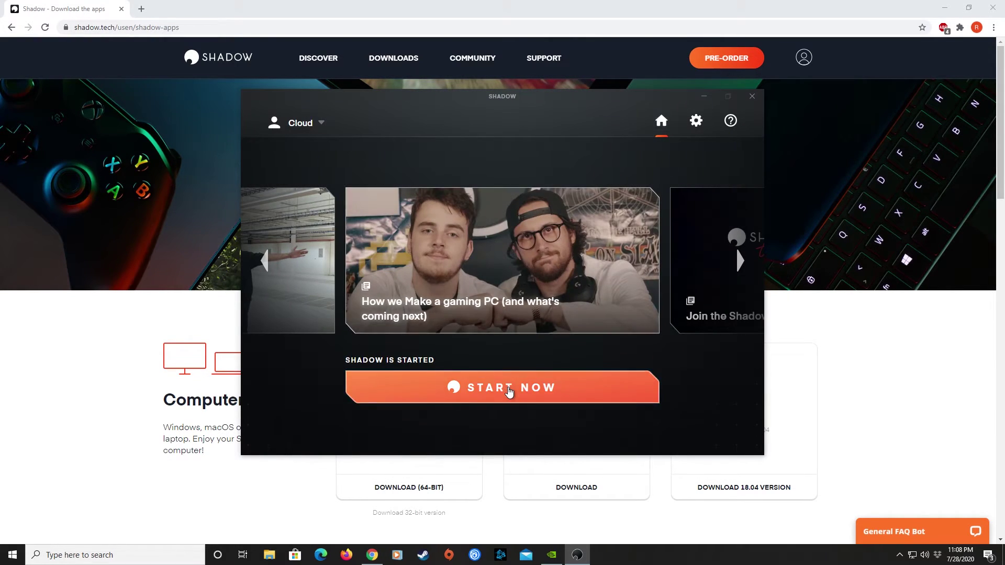
pyautogui.click(506, 394)
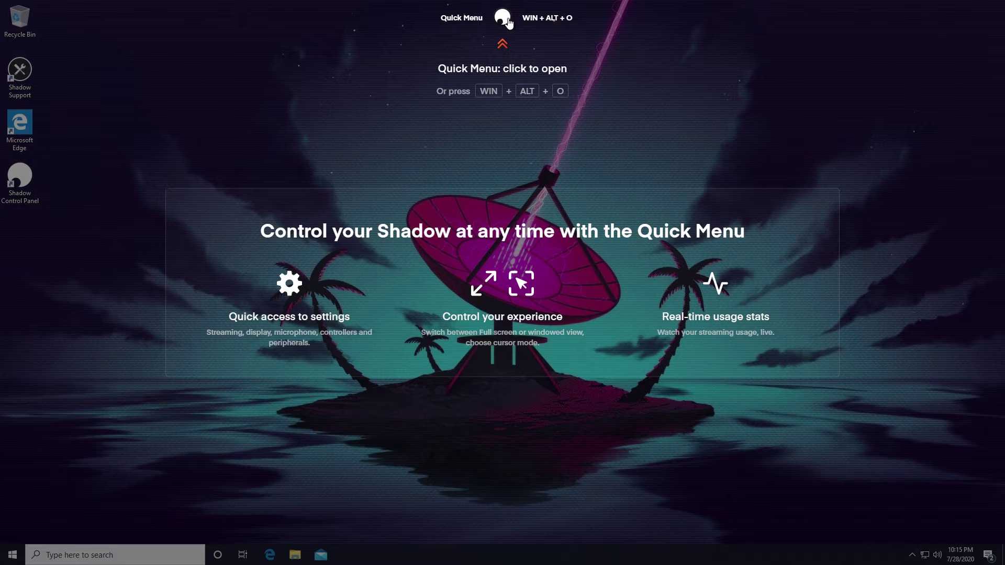
# In the Quick Menu, switch the stream to windowed view and back to full screen
pyautogui.click(505, 20)
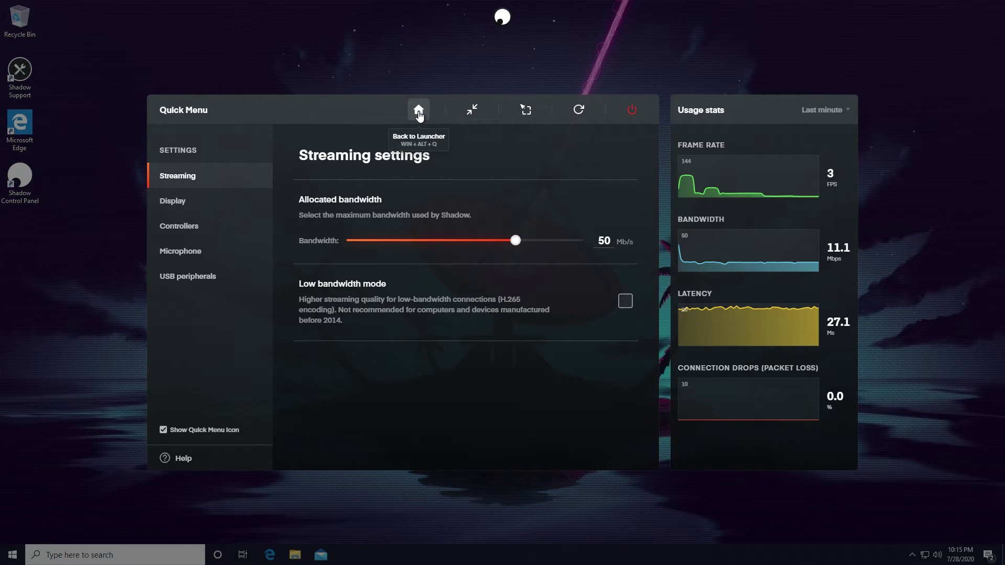
pyautogui.click(480, 116)
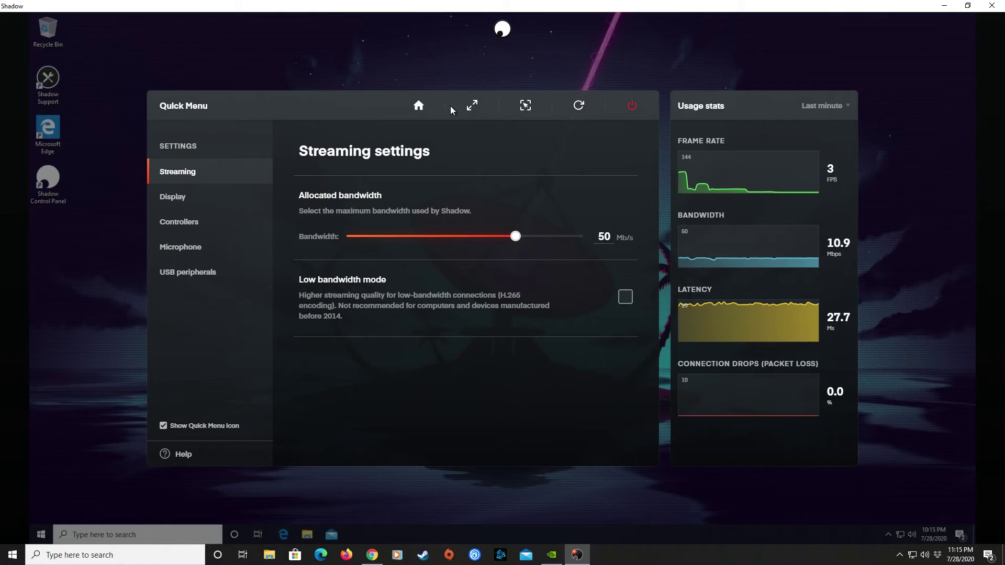
pyautogui.click(481, 111)
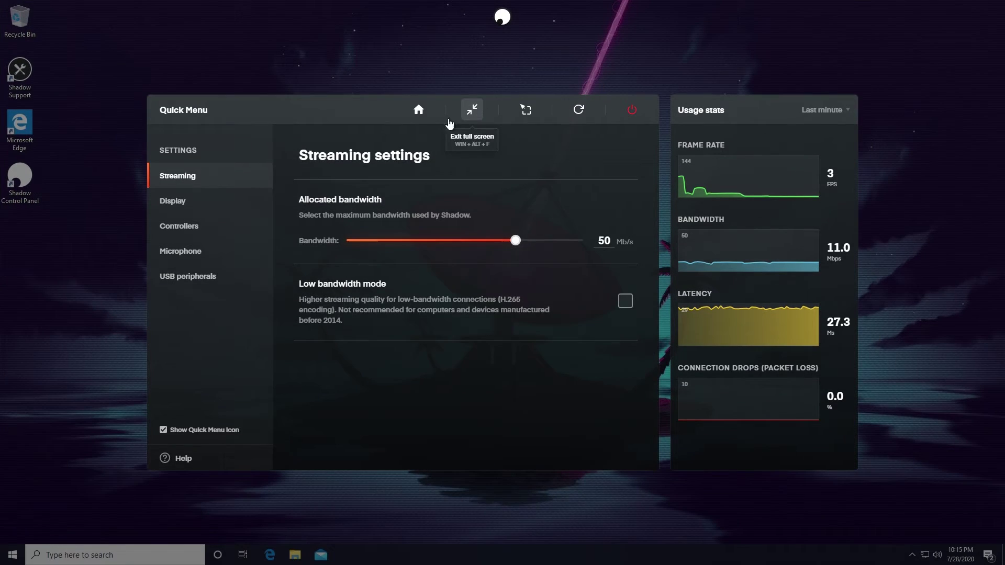
pyautogui.press('Down')
pyautogui.press('Down')
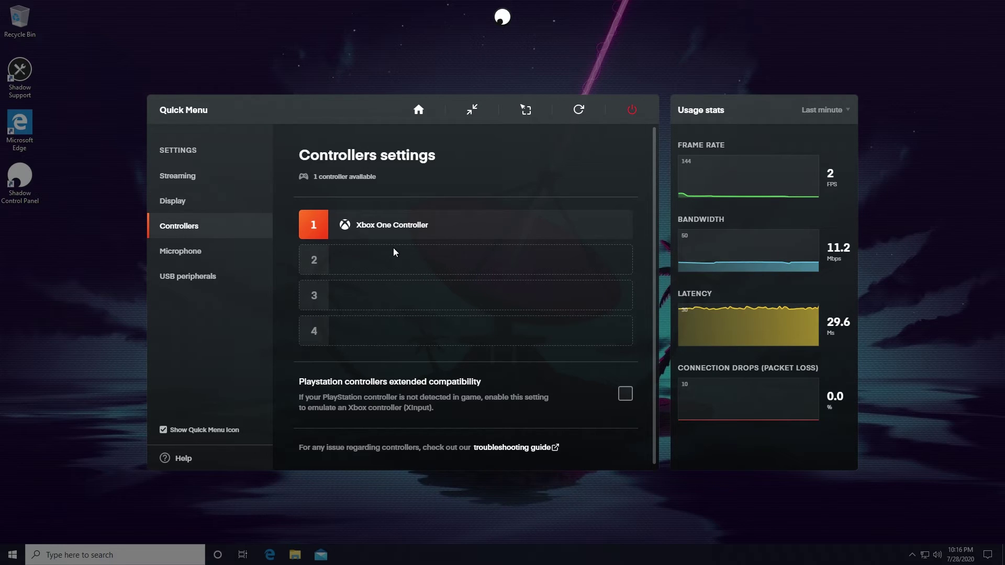
# Enable the microphone with USBMIC1 input, review USB peripherals, and close the Quick Menu
pyautogui.click(169, 254)
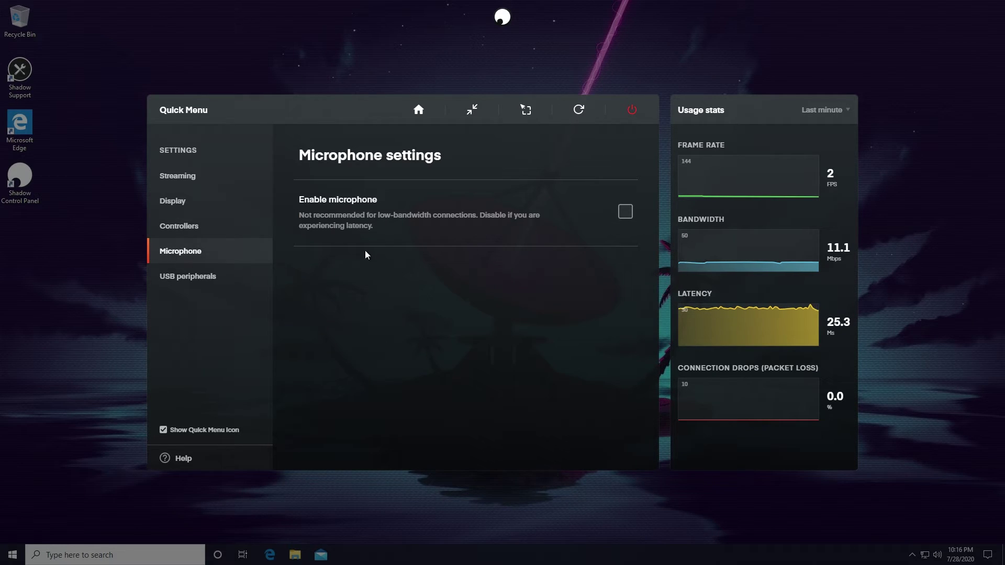
pyautogui.click(625, 212)
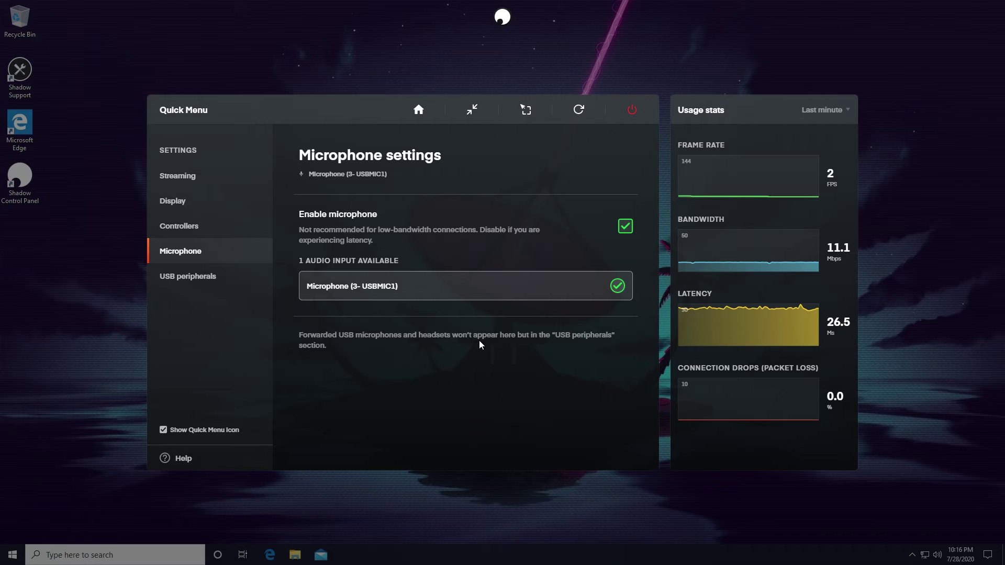
pyautogui.click(202, 279)
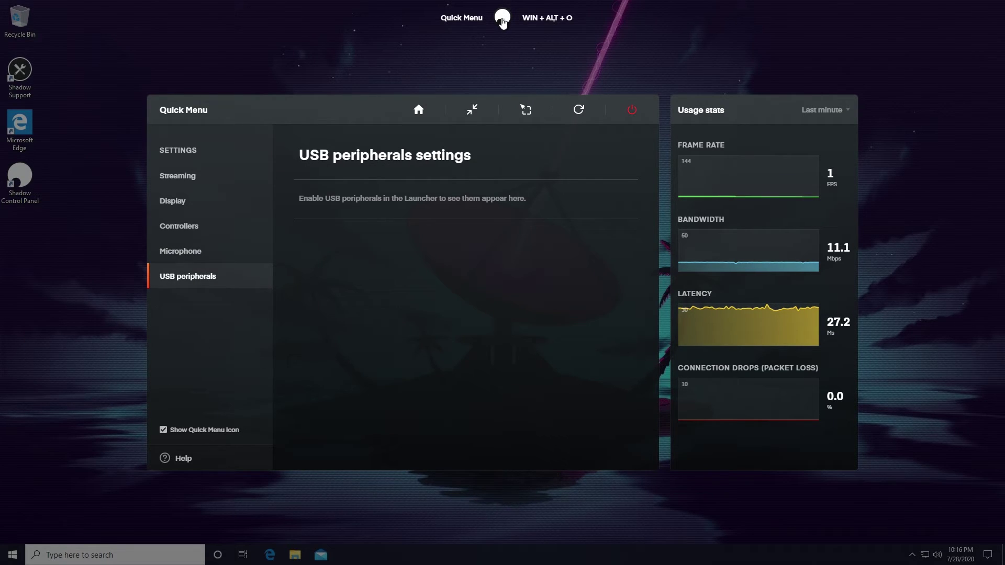
pyautogui.click(502, 20)
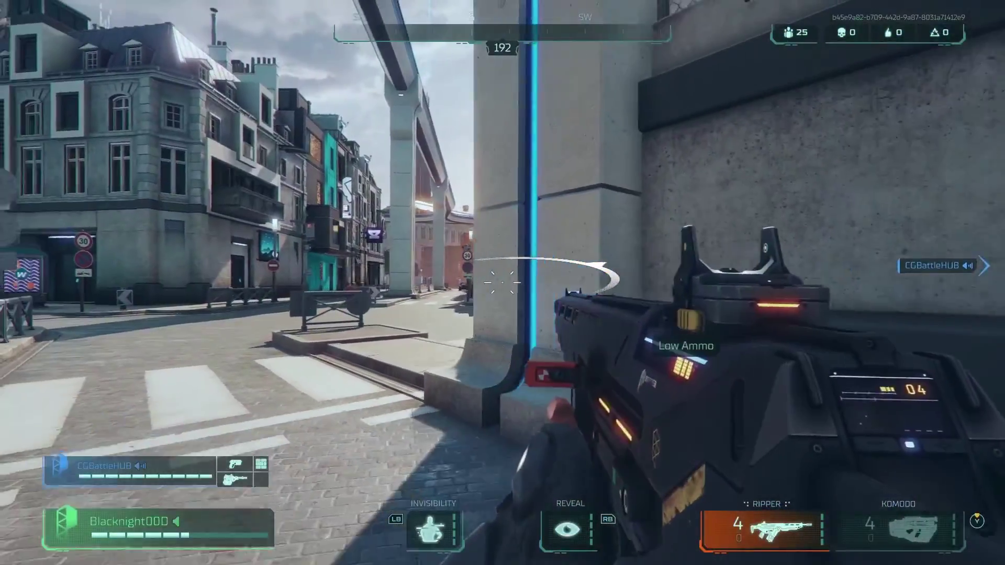
# Advance through the park and plaza and collect the Ripper magazine size upgrade
pyautogui.press('2')
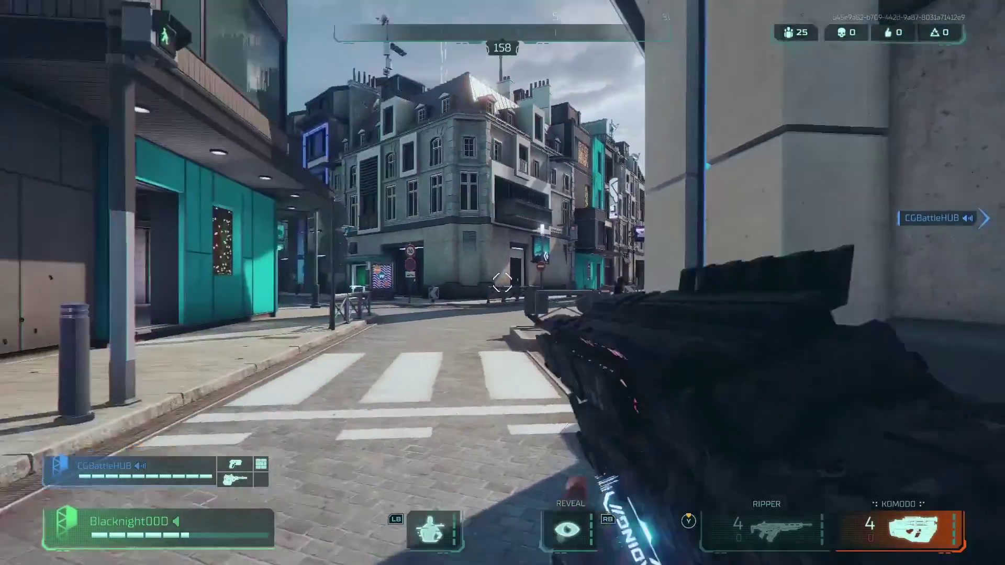
pyautogui.press('w')
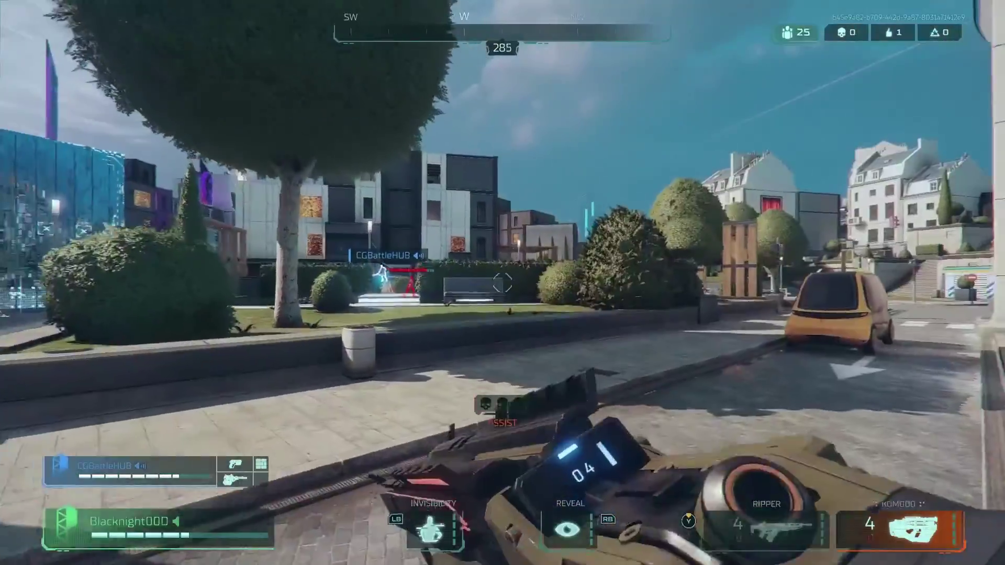
pyautogui.press('w')
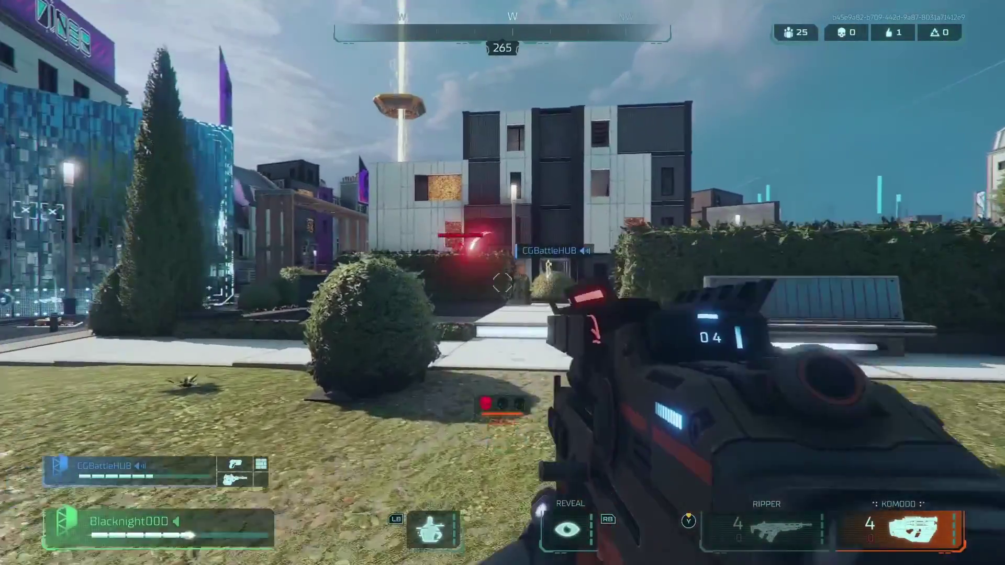
pyautogui.press('w')
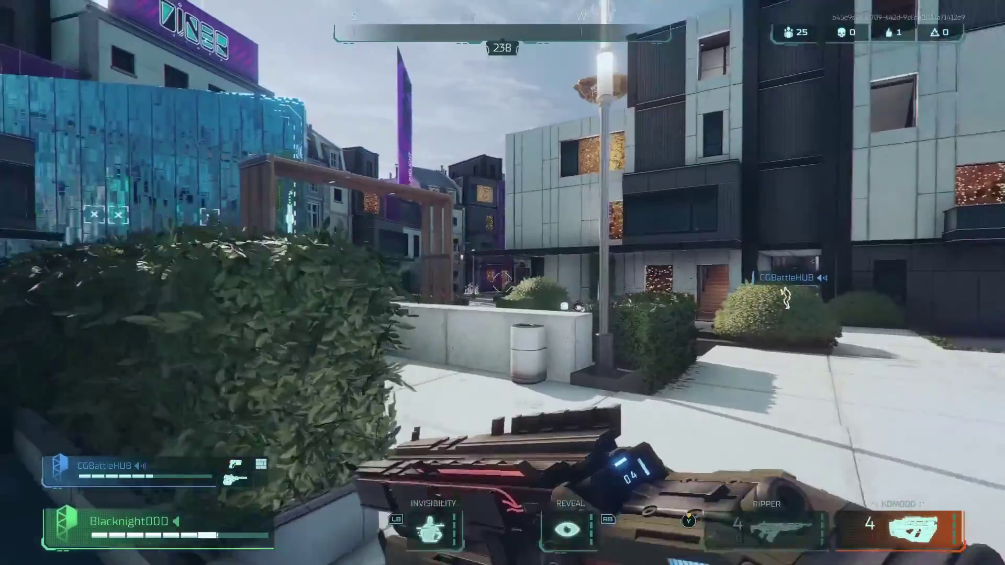
pyautogui.press('w')
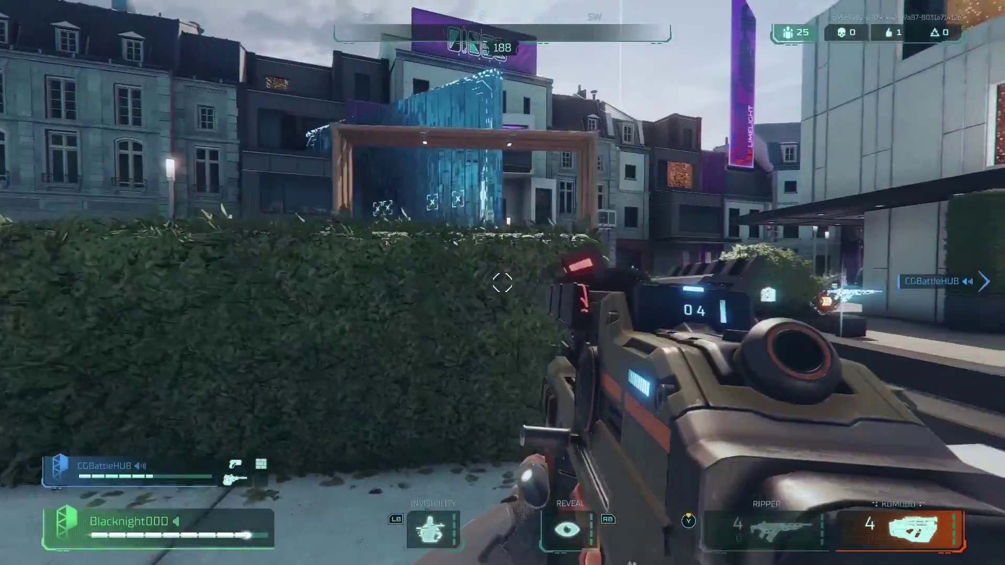
pyautogui.press('w')
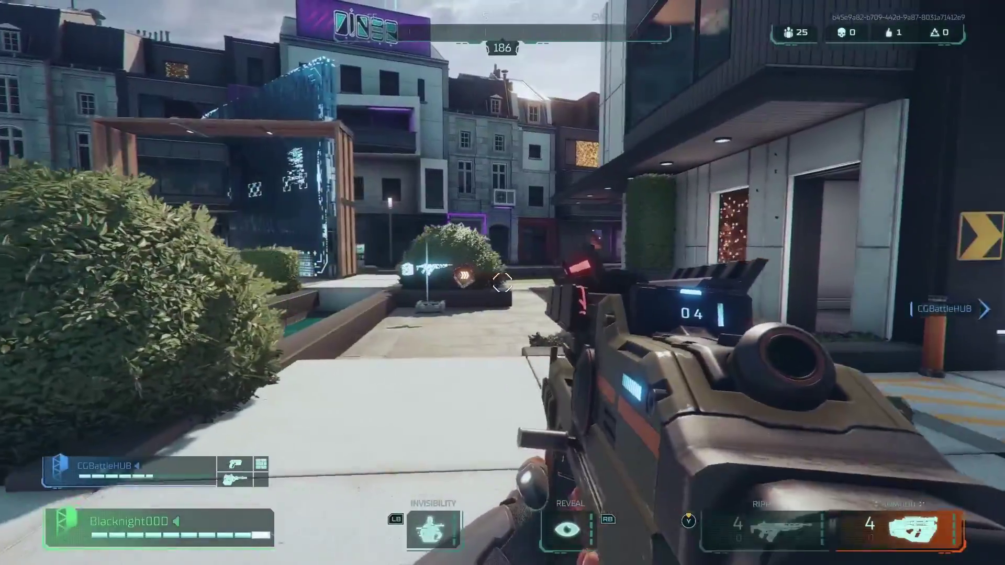
pyautogui.press('w')
pyautogui.press('1')
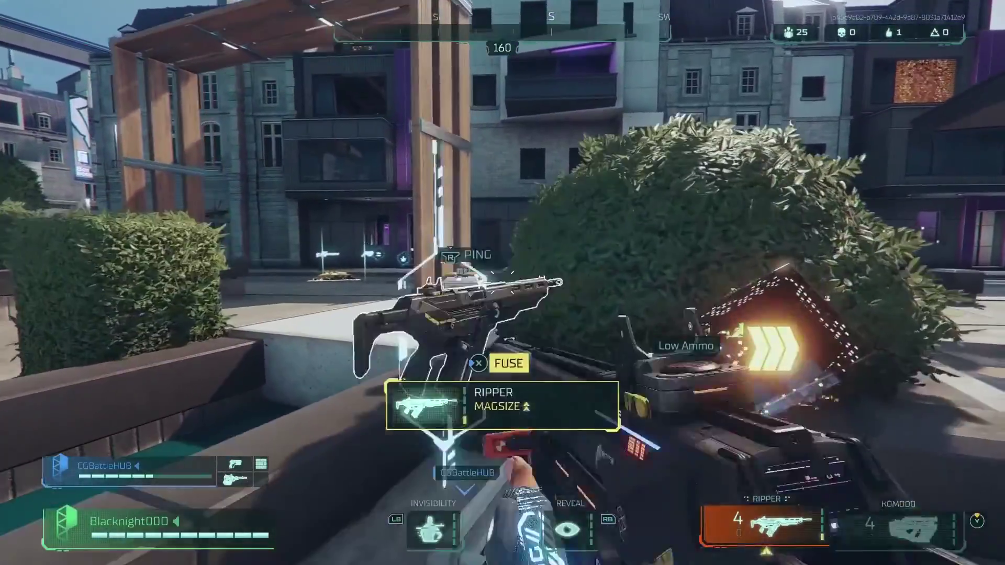
pyautogui.press('w')
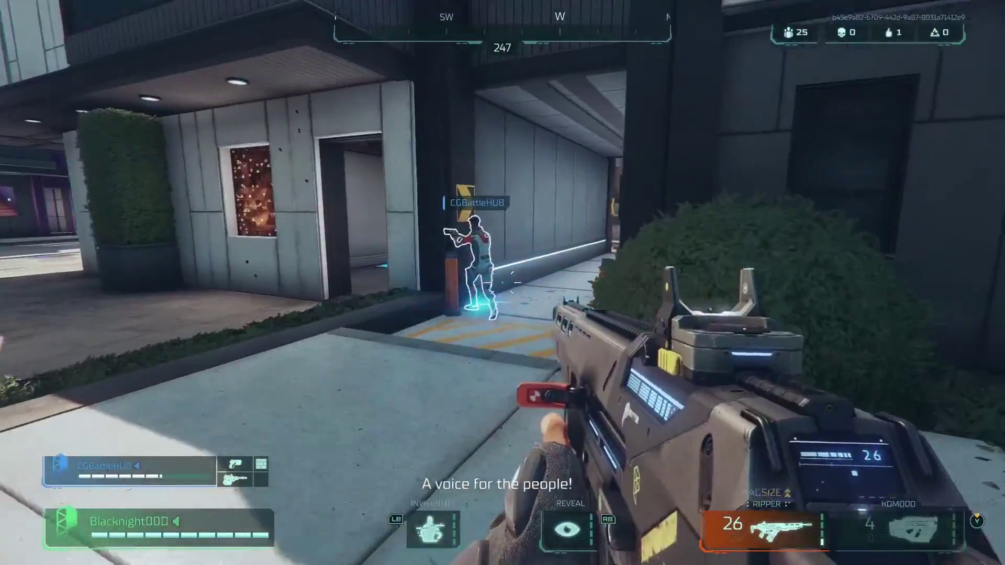
pyautogui.press('w')
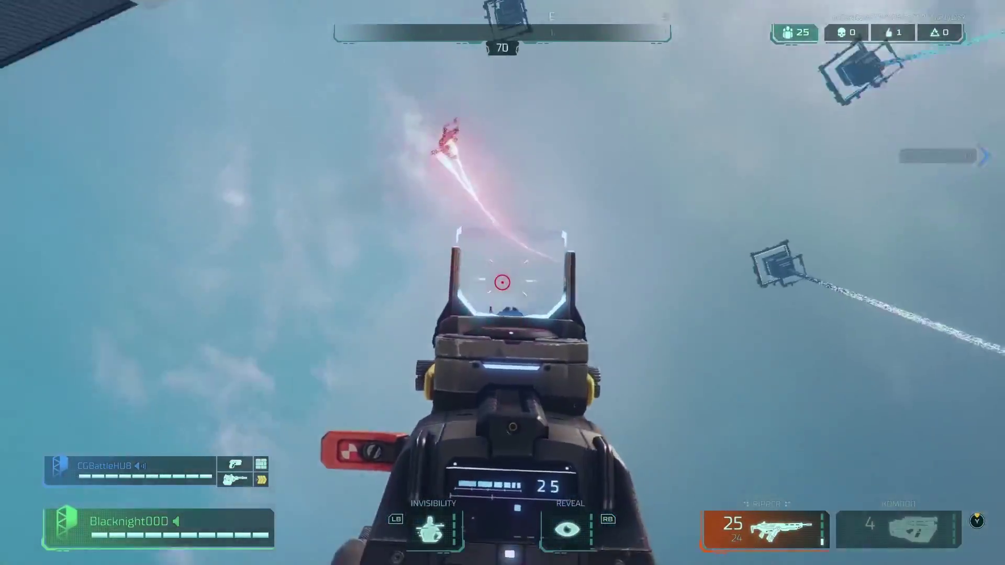
# Fight the enemy with three Komodo shots, then aim and fire the Ripper until eliminated
pyautogui.press('2')
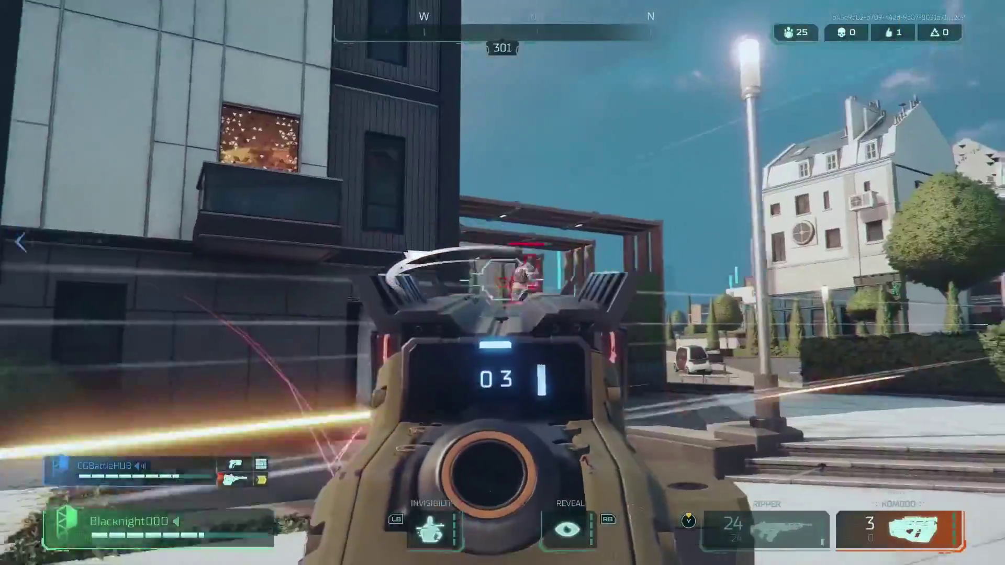
pyautogui.click(502, 283)
pyautogui.click(502, 282)
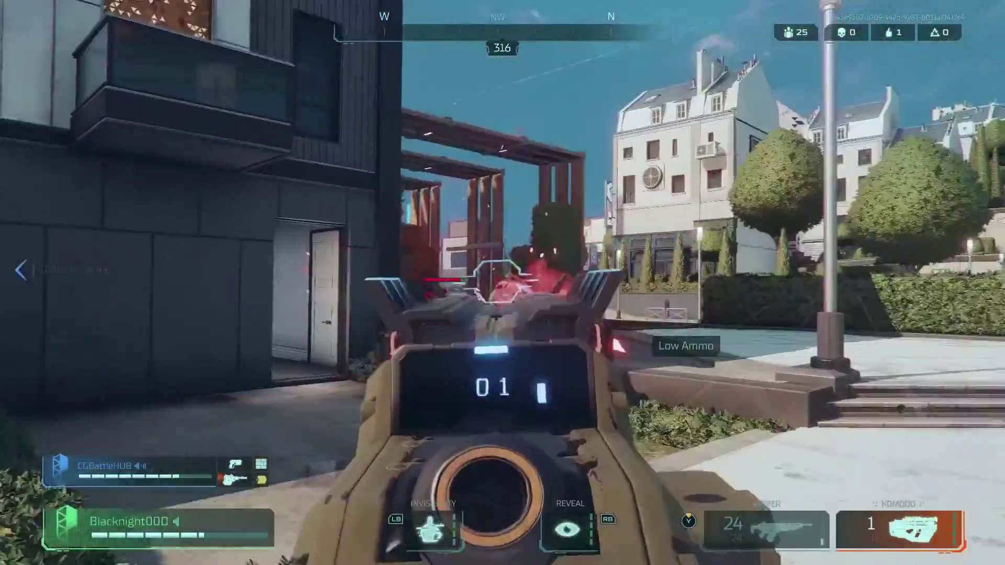
pyautogui.click(502, 283)
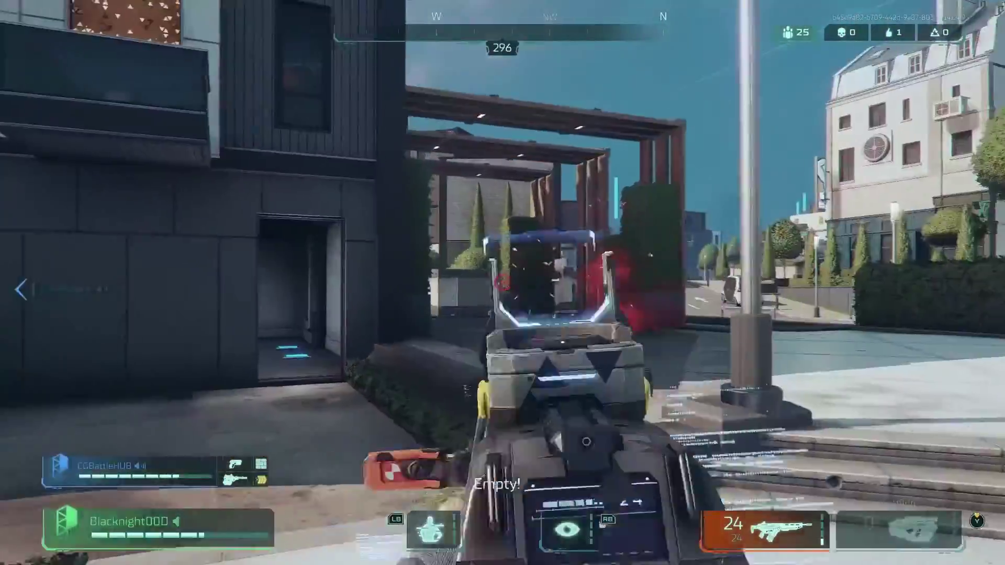
pyautogui.rightClick(502, 283)
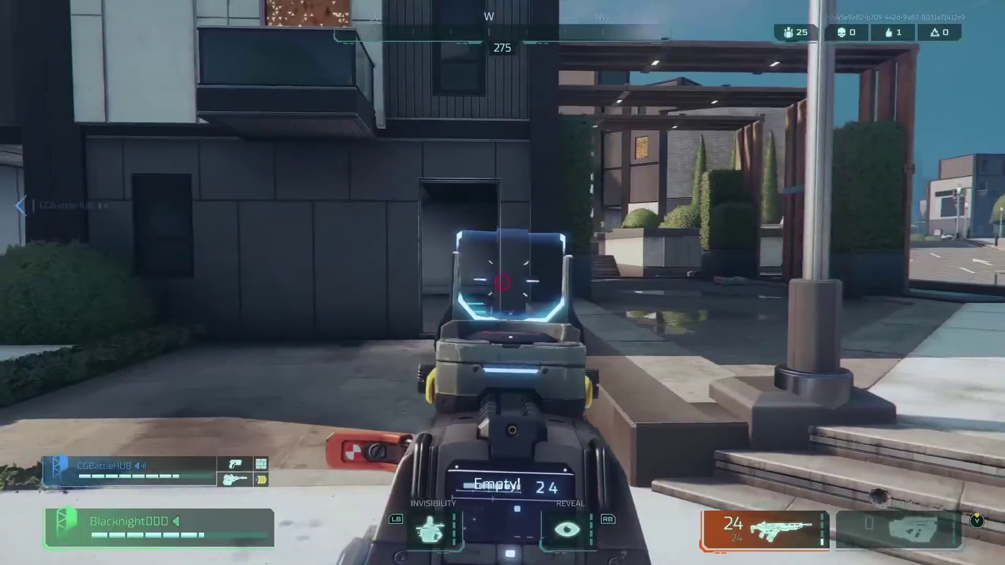
pyautogui.press('w')
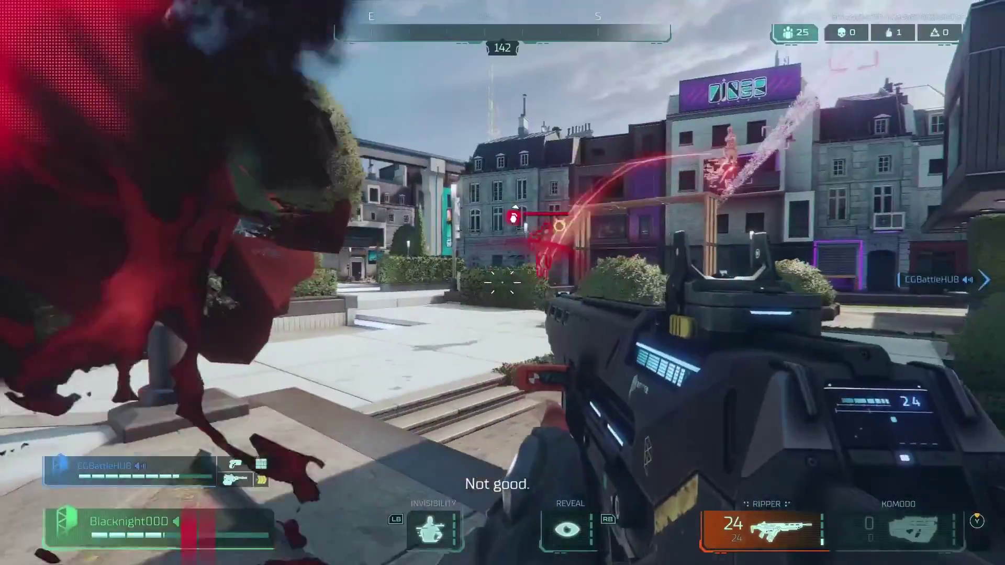
pyautogui.click(502, 282)
pyautogui.click(502, 282)
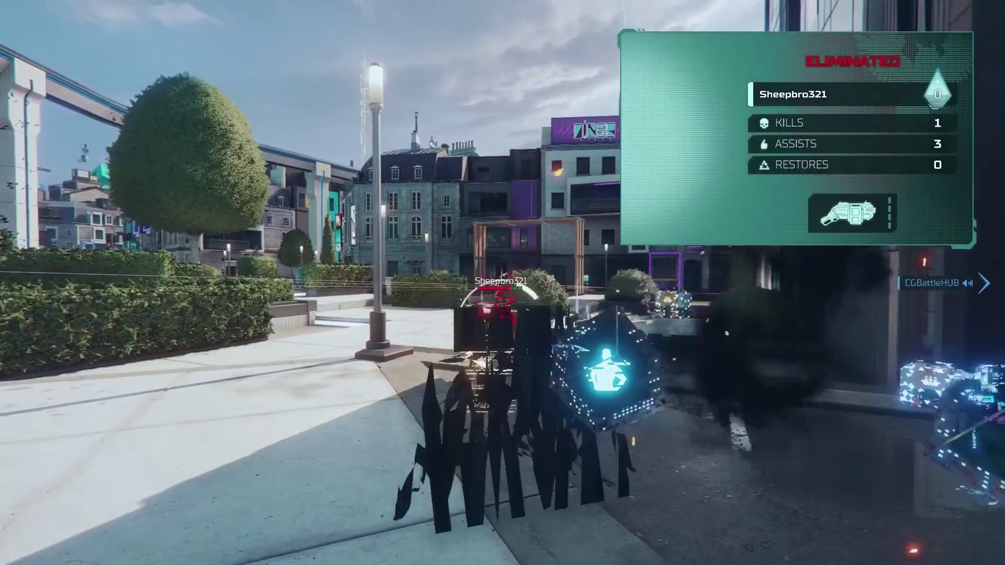